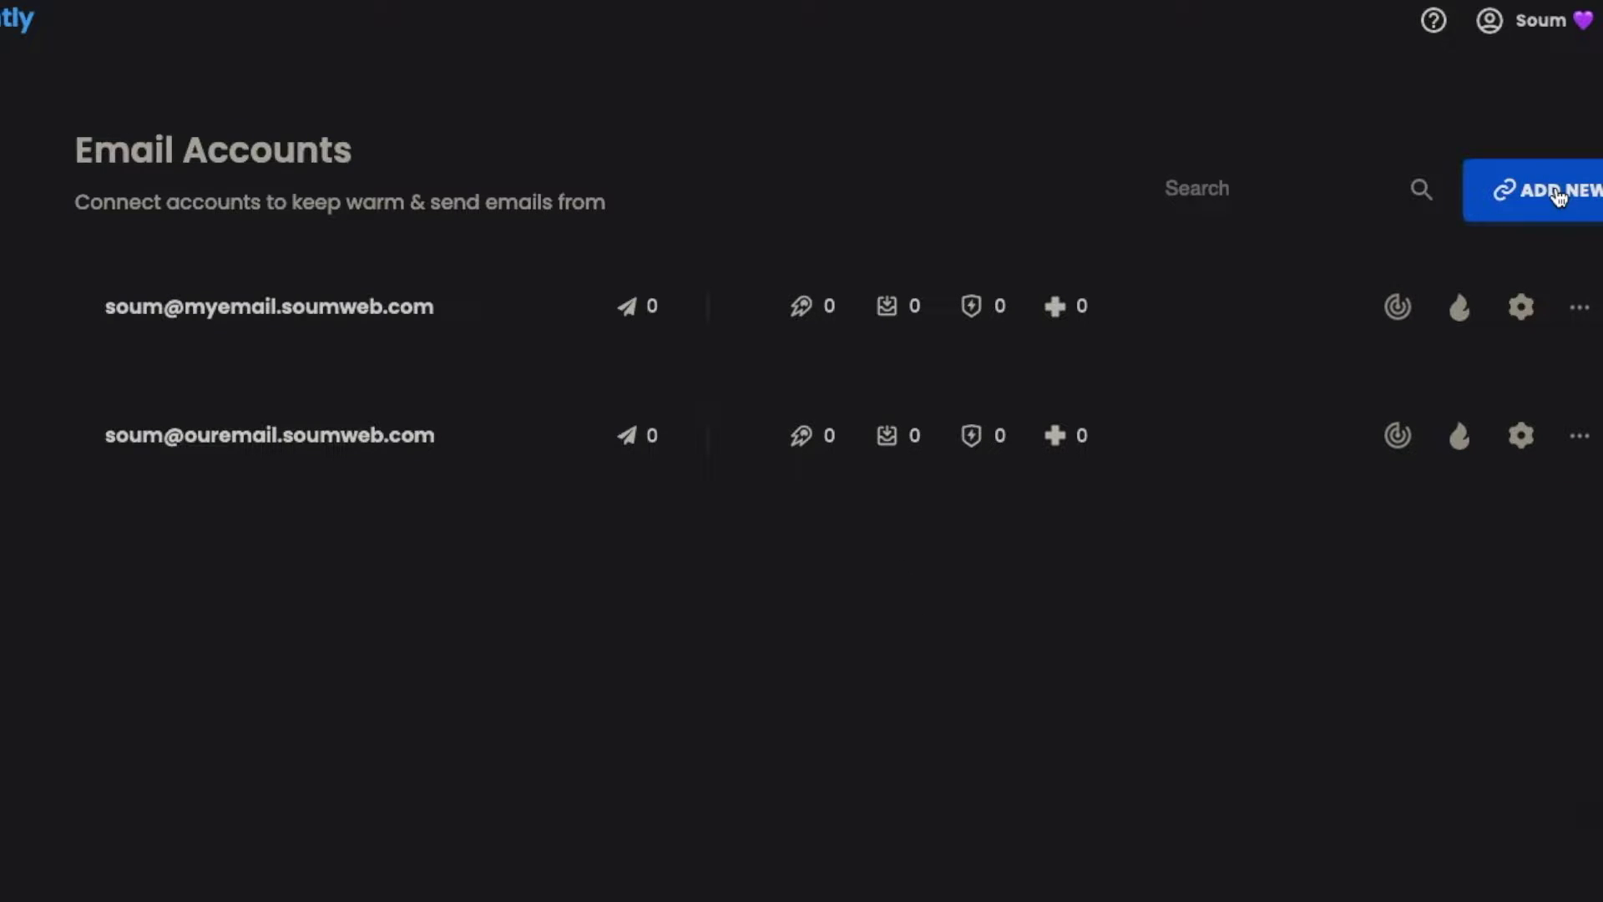
Use ADD NEW on the Email Accounts page to reach the Connect a new email account screen
{"action": "left_click", "coordinate": [1558, 196]}
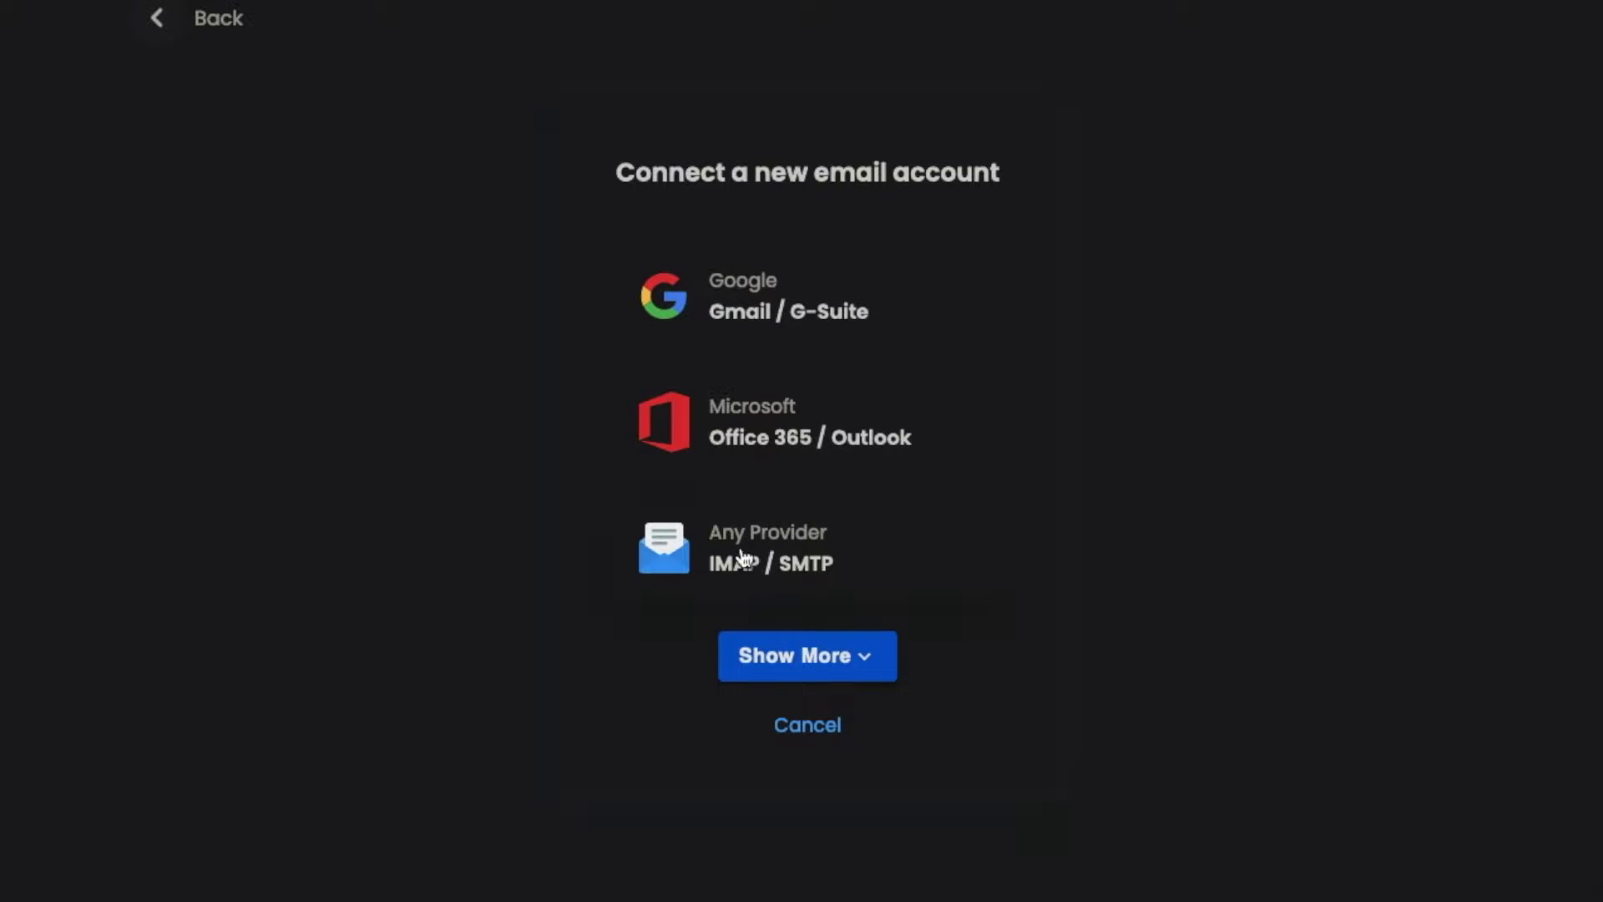
Pick the Any Provider IMAP / SMTP option and enter the full email address, correcting its missing user part
{"action": "left_click", "coordinate": [882, 556]}
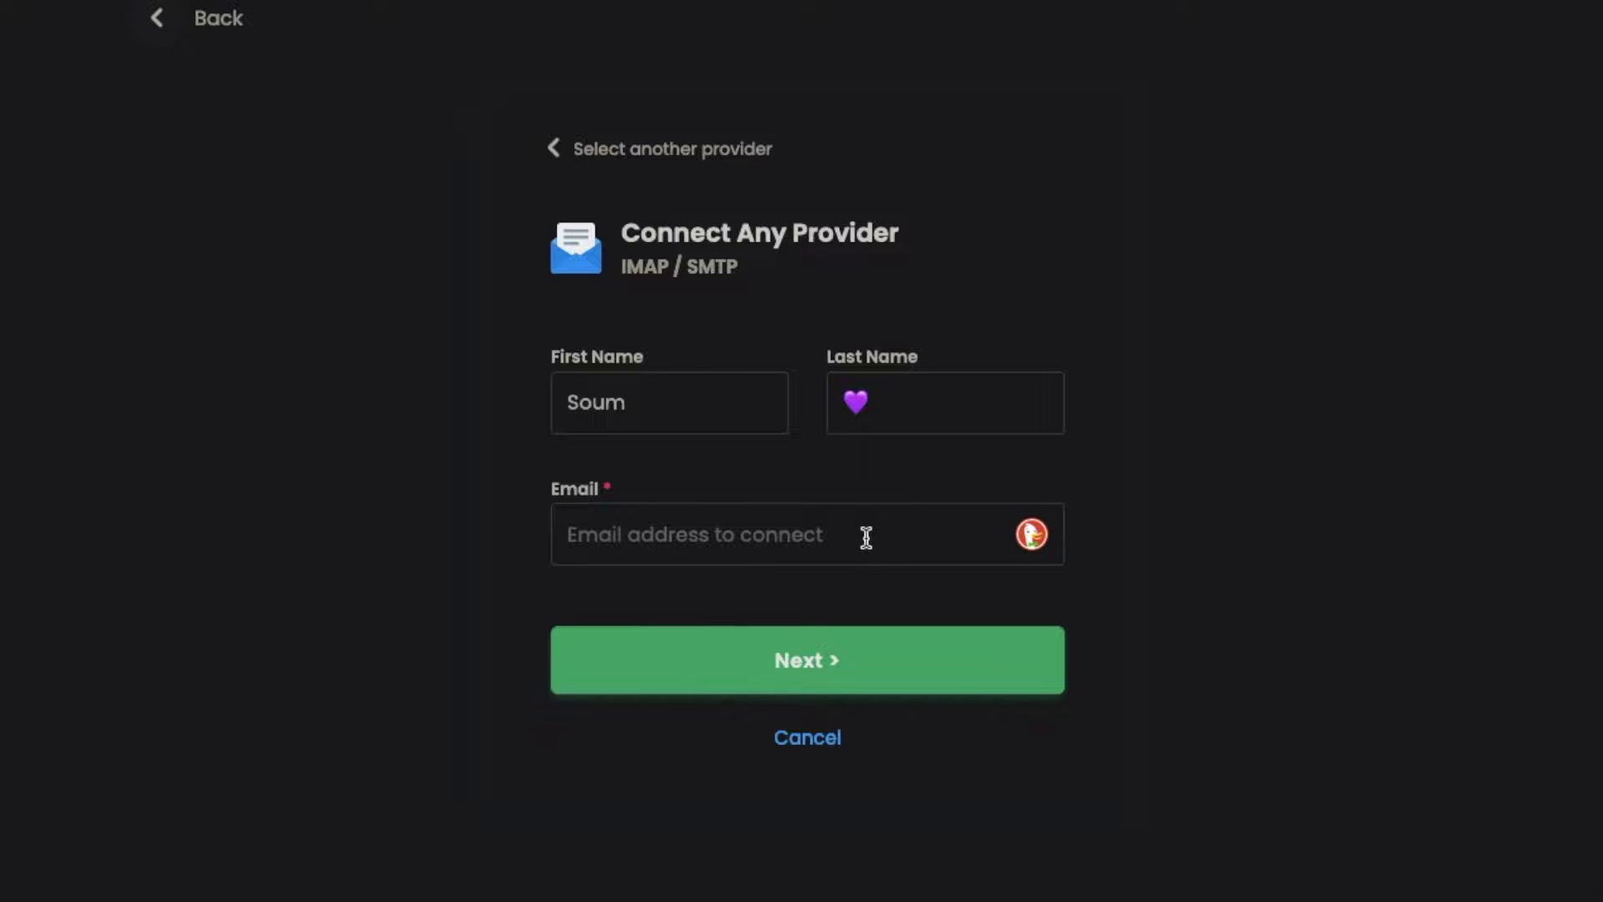
{"action": "left_click", "coordinate": [866, 537]}
{"action": "left_click", "coordinate": [883, 477]}
{"action": "left_click", "coordinate": [762, 531]}
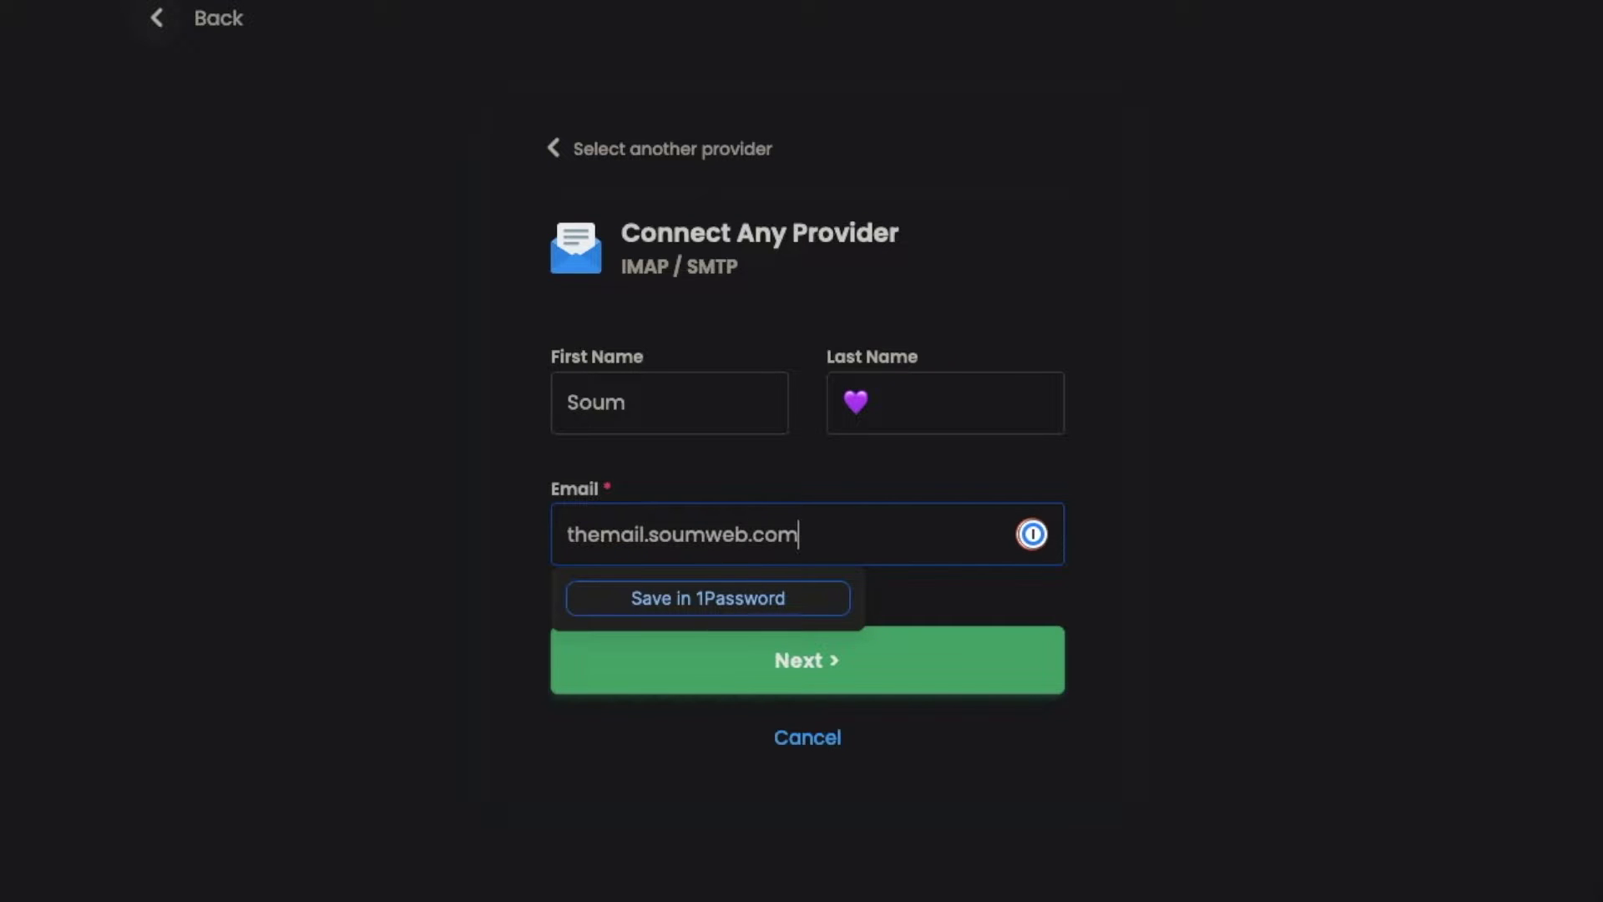
{"action": "left_click", "coordinate": [838, 491]}
{"action": "left_click", "coordinate": [875, 664]}
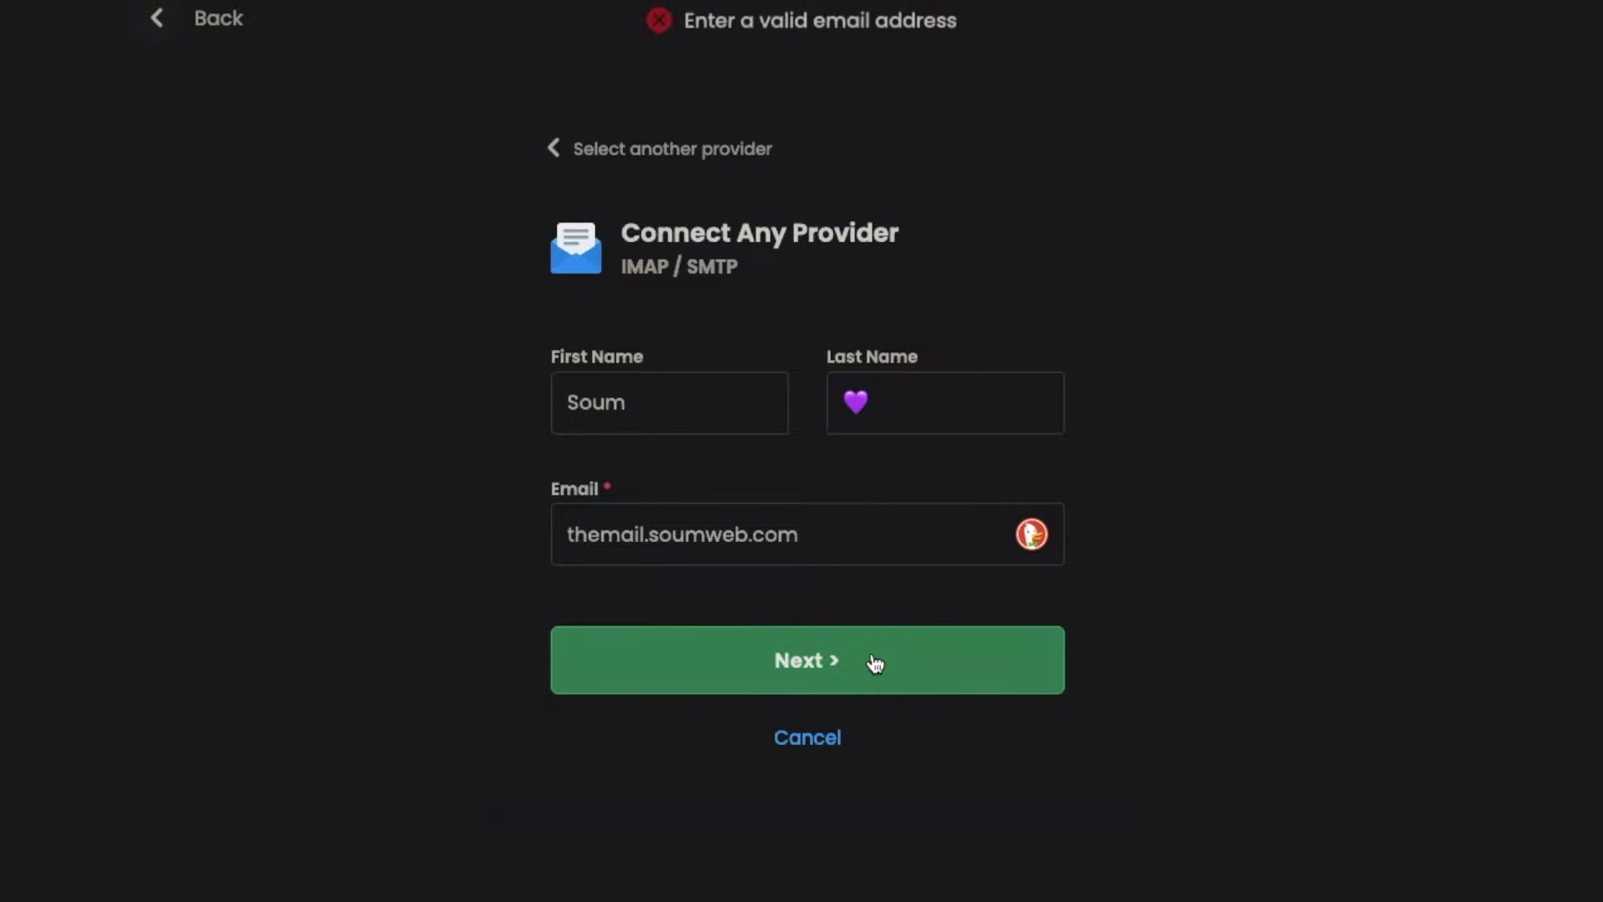
{"action": "left_click", "coordinate": [563, 535]}
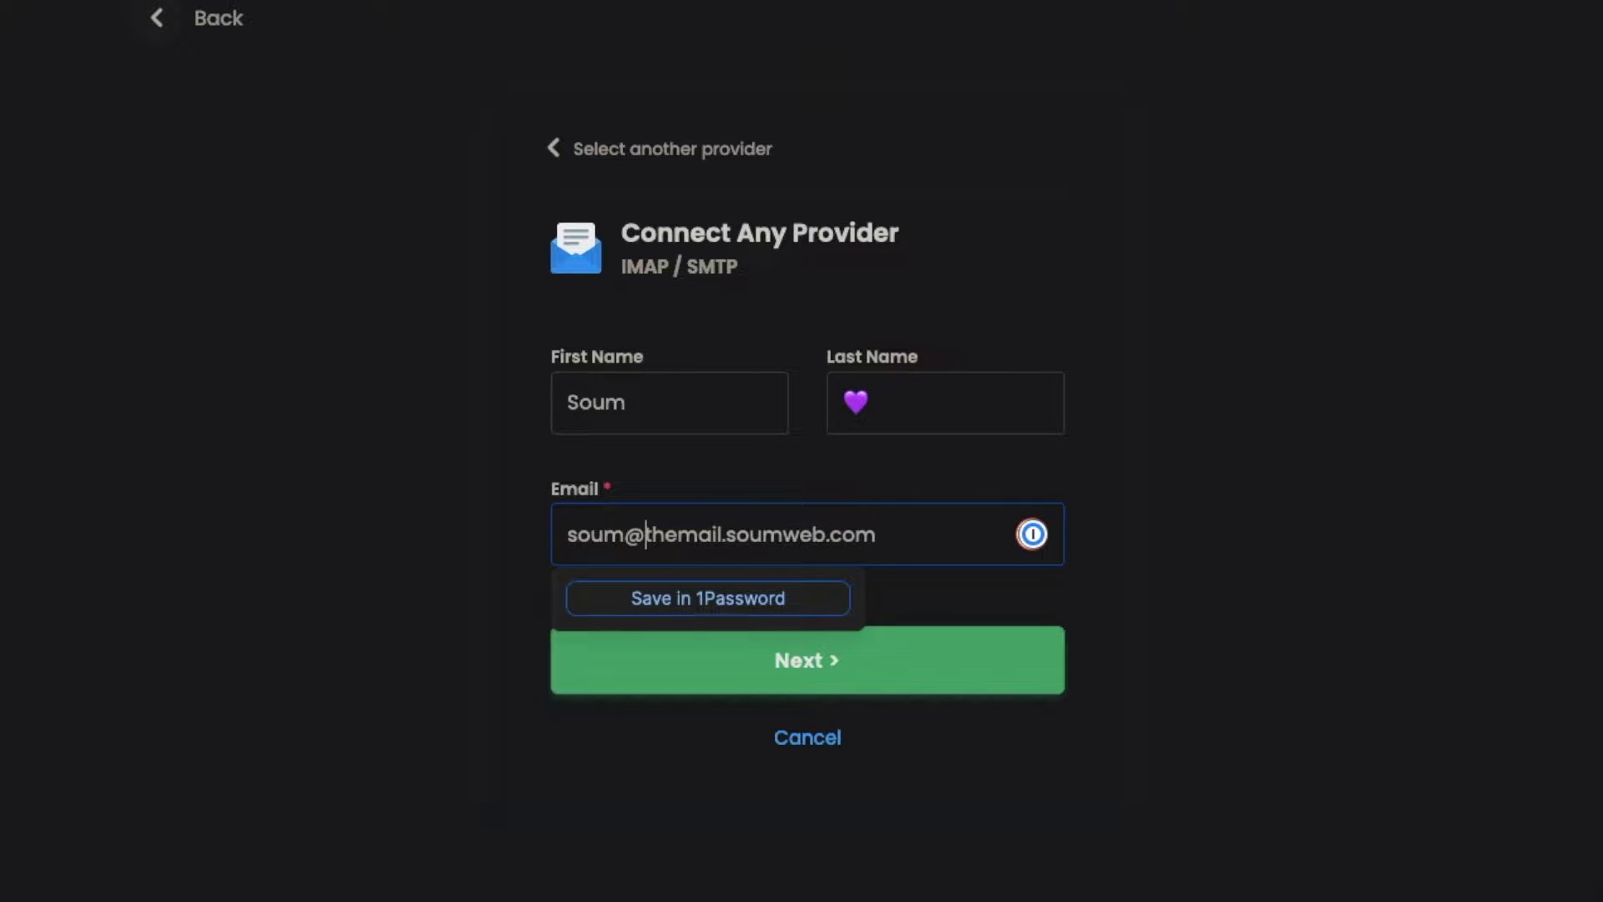
{"action": "left_click", "coordinate": [856, 664]}
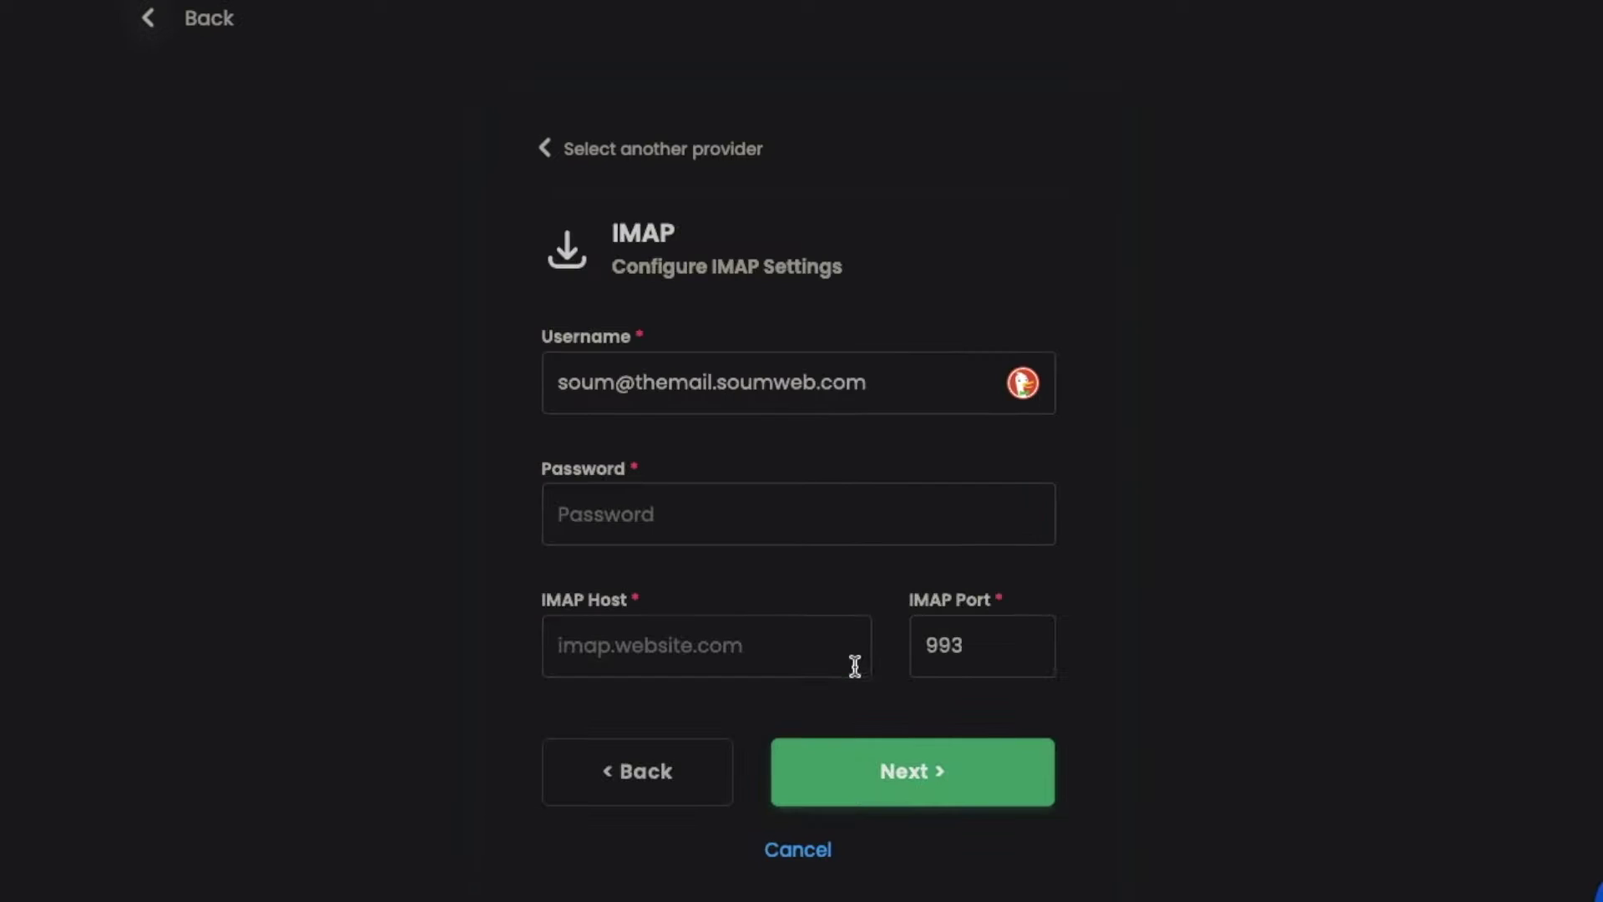
Enter the mailbox password in the IMAP settings Password field
{"action": "left_click", "coordinate": [785, 527]}
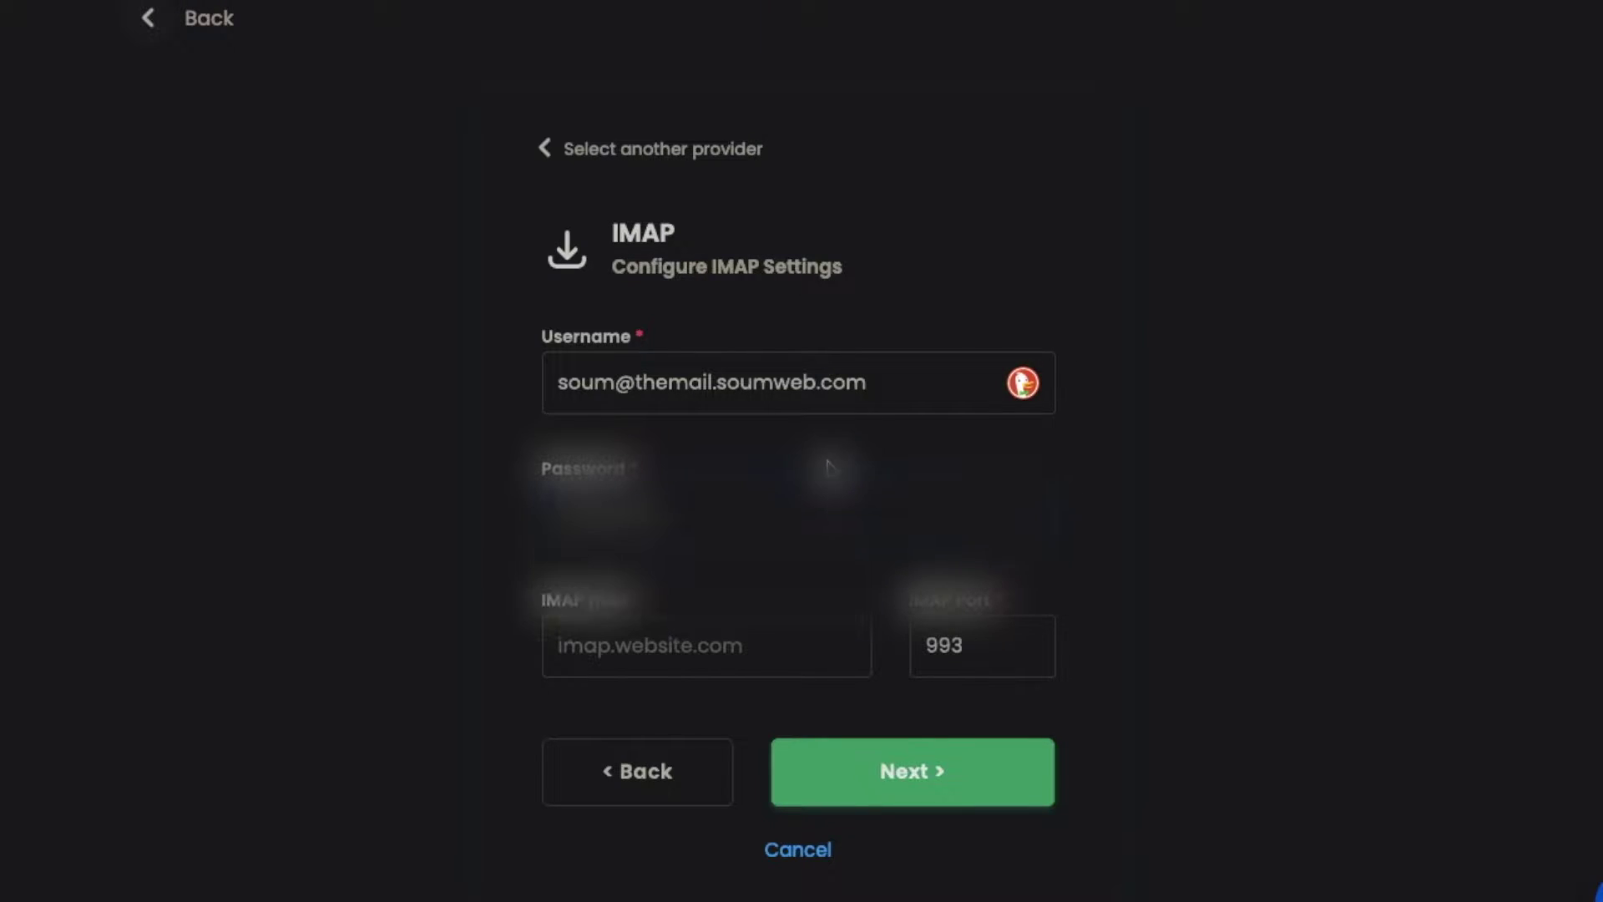
{"action": "left_click", "coordinate": [834, 468]}
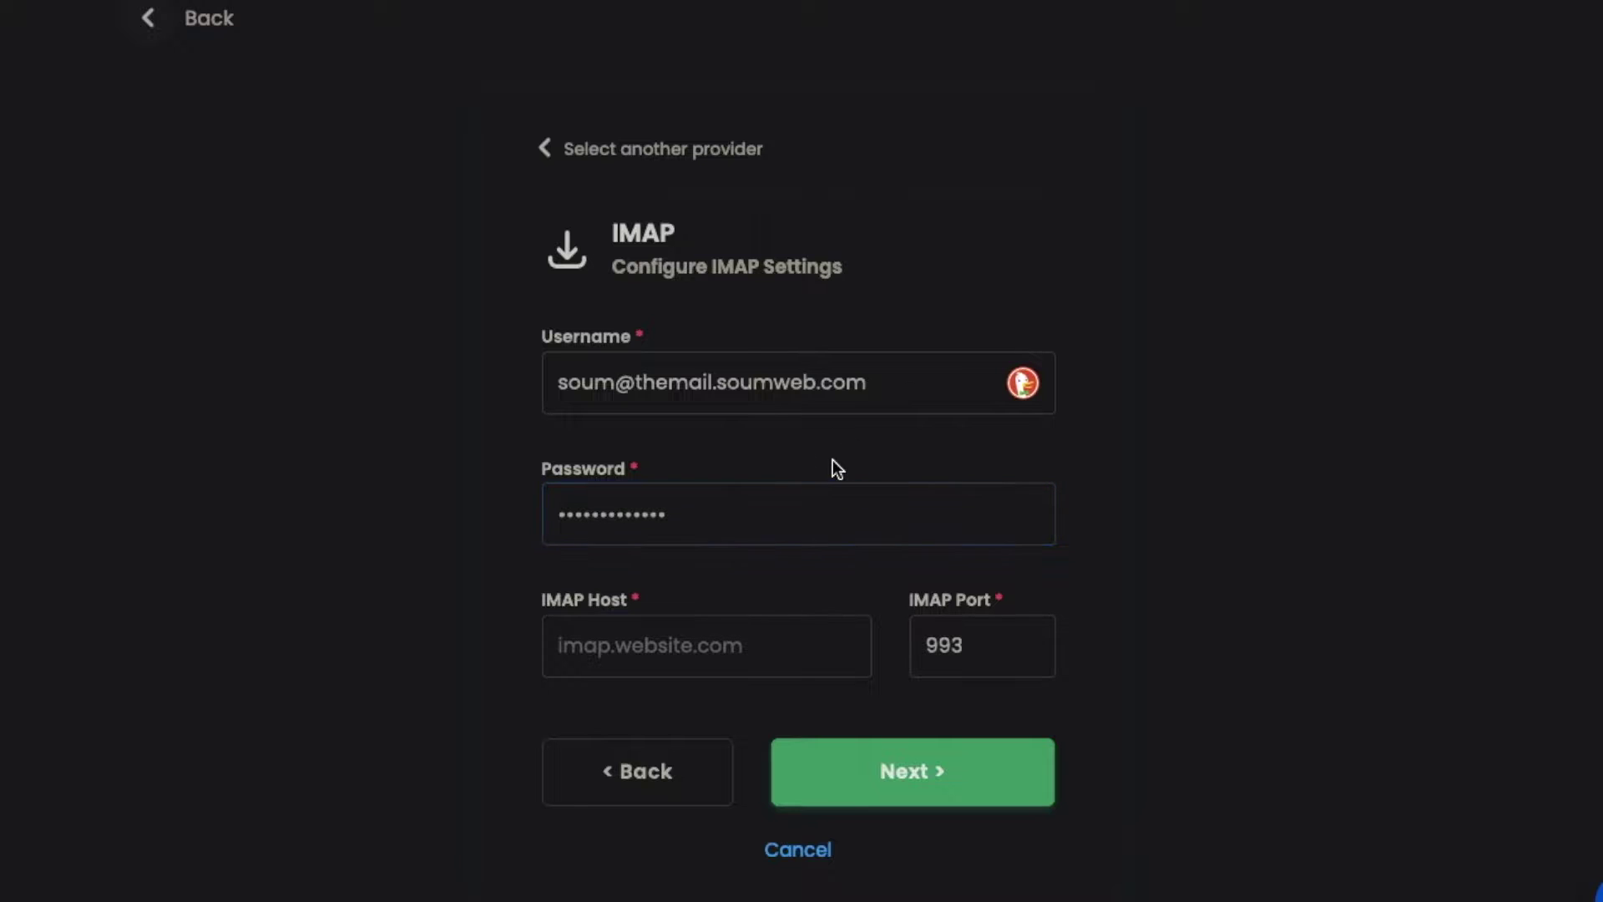
{"action": "left_click", "coordinate": [776, 645]}
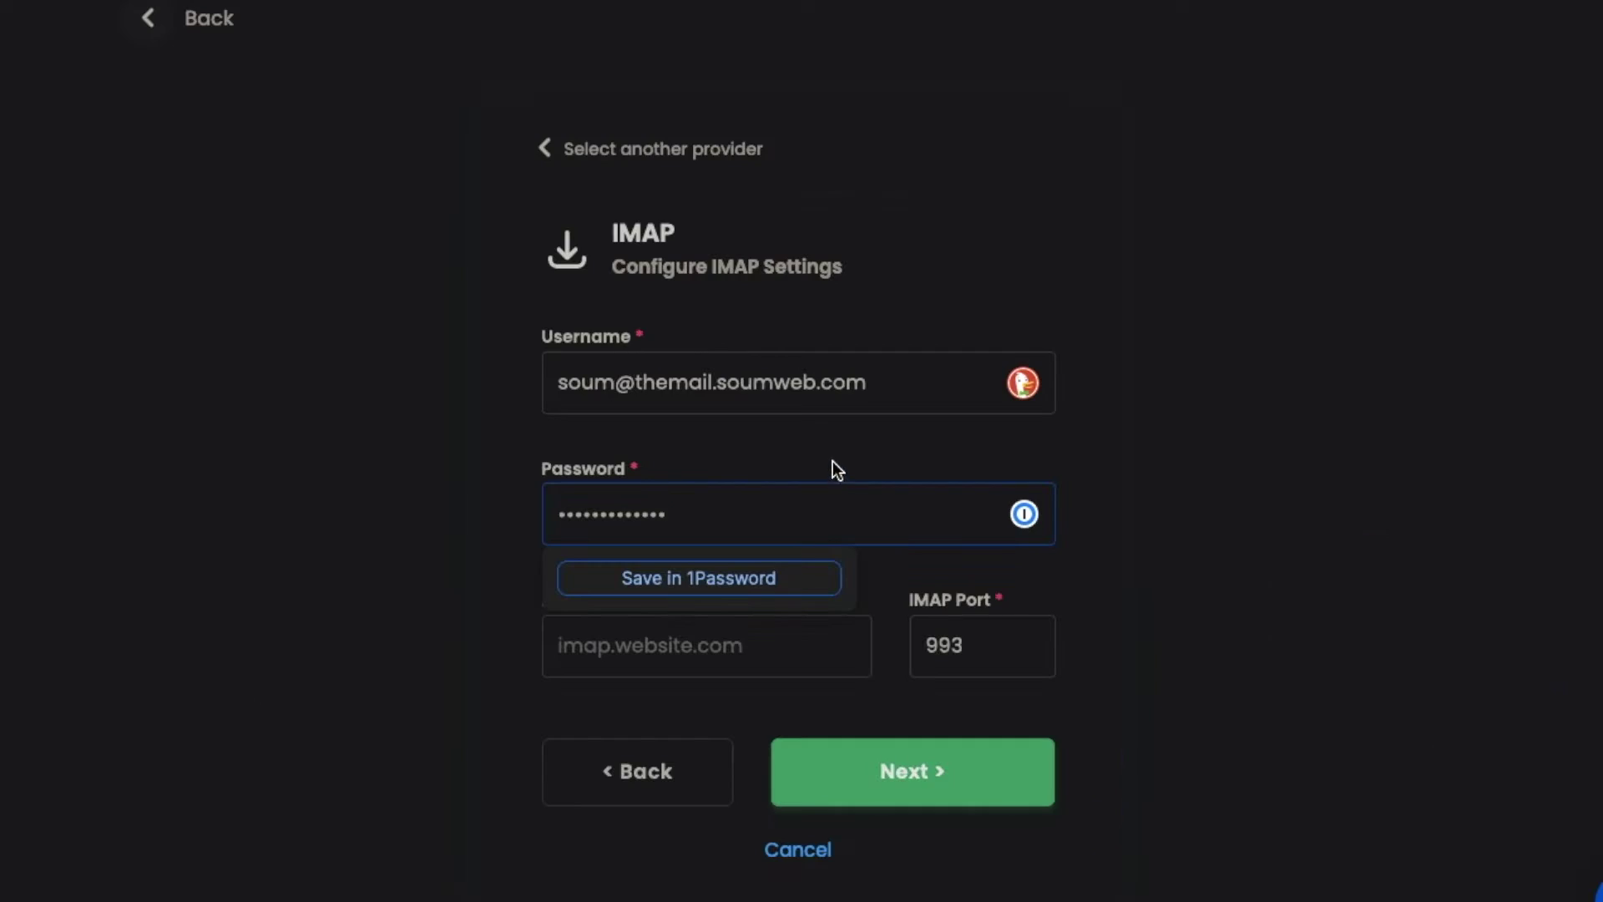
{"action": "left_click", "coordinate": [835, 466]}
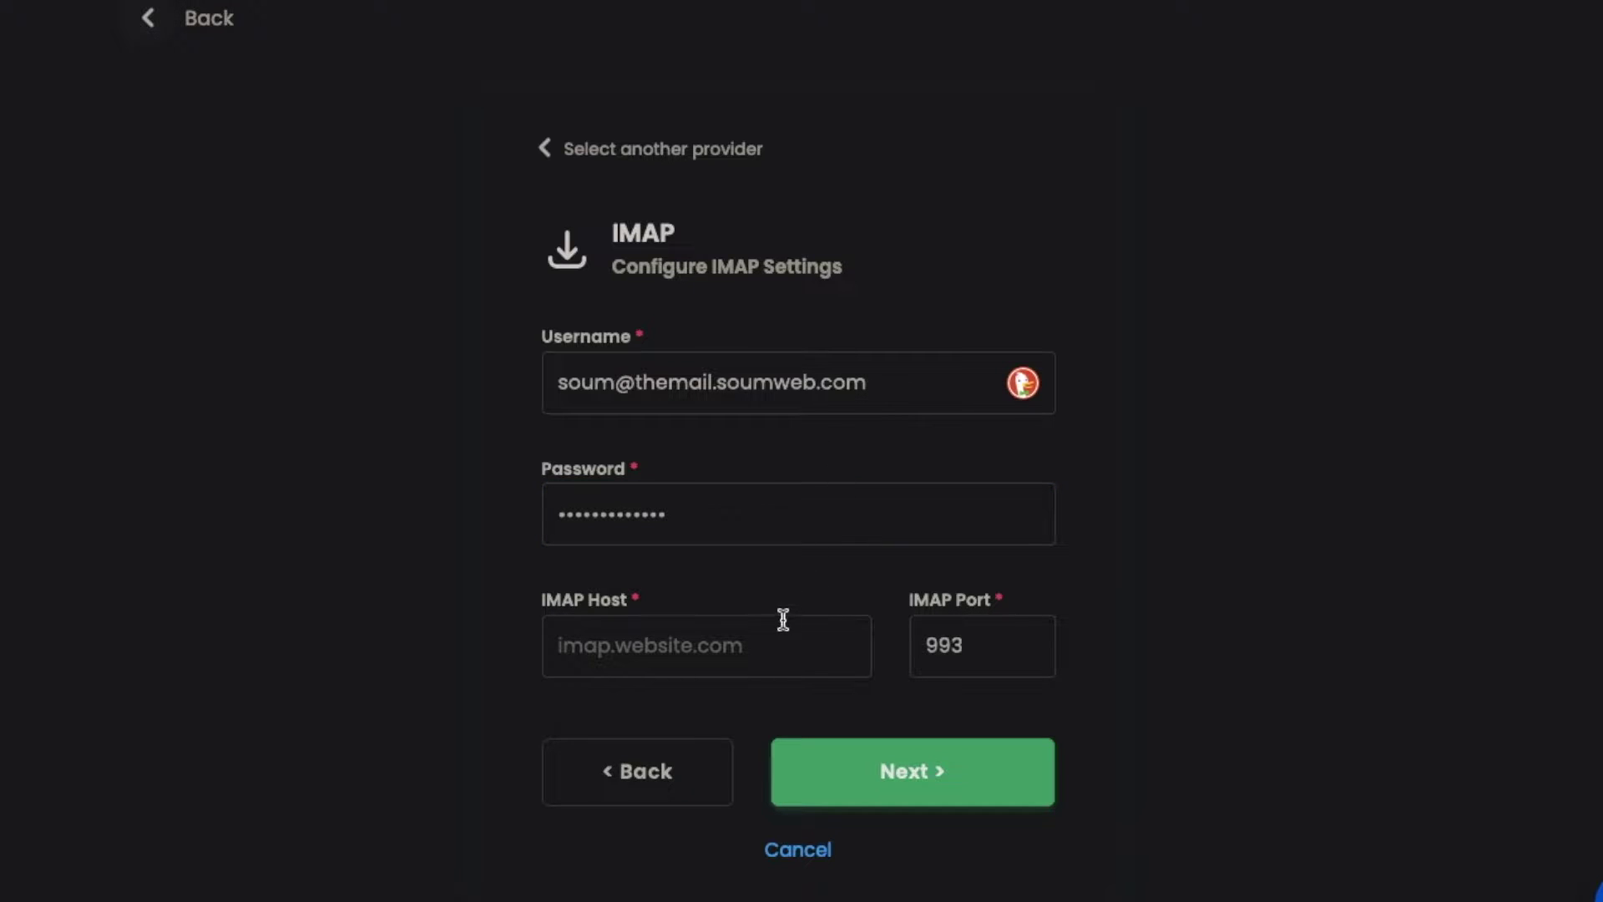
Paste IMAP host jakarta01.kerjamail.co, keep port 993, and test the IMAP connection
{"action": "left_click", "coordinate": [775, 645]}
{"action": "type", "text": "jakarta01.kerjamail.co"}
{"action": "left_click", "coordinate": [751, 589]}
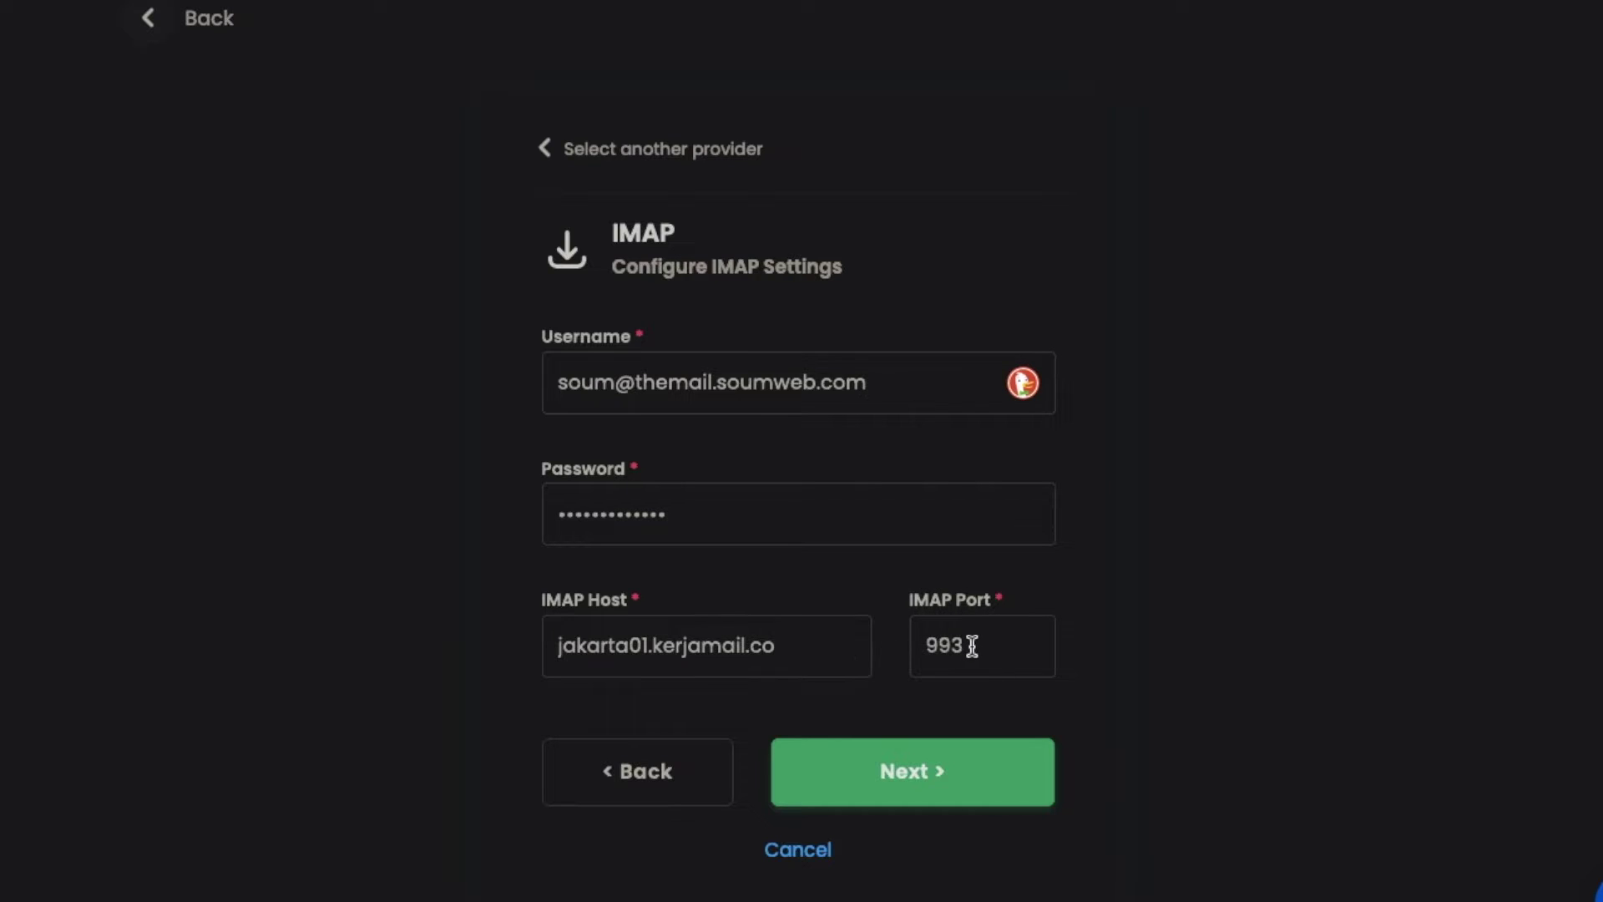
{"action": "left_click_drag", "start_coordinate": [972, 645], "coordinate": [893, 632]}
{"action": "left_click", "coordinate": [1198, 626]}
{"action": "left_click", "coordinate": [929, 772]}
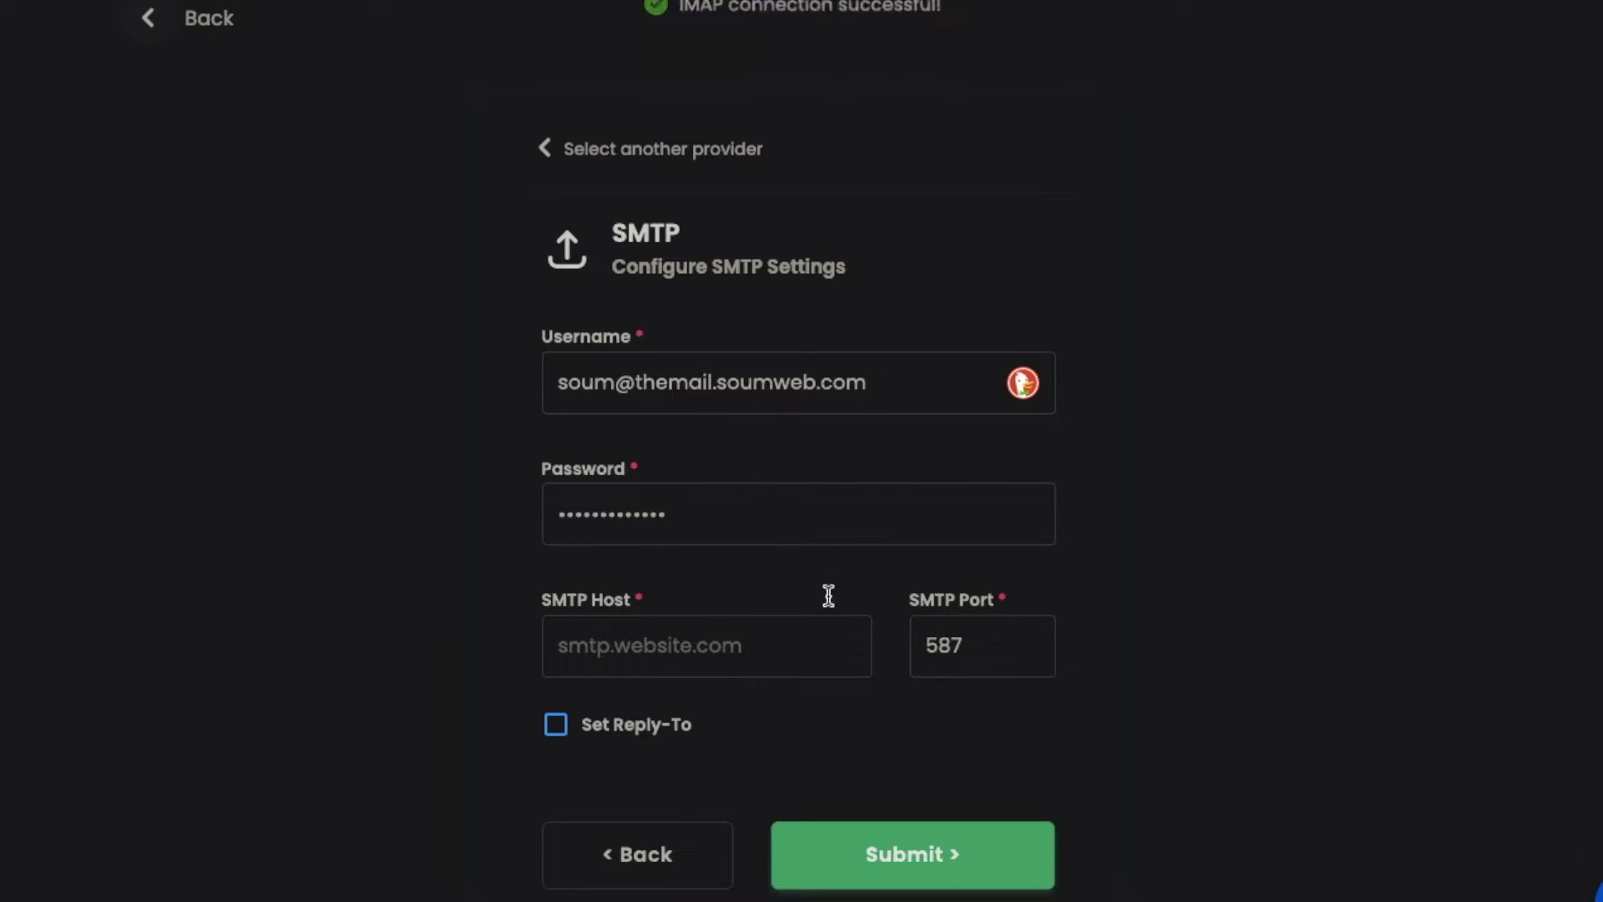
Paste SMTP host jakarta01.kerjamail.co, keep port 587, and enable Set Reply-To
{"action": "left_click", "coordinate": [742, 651]}
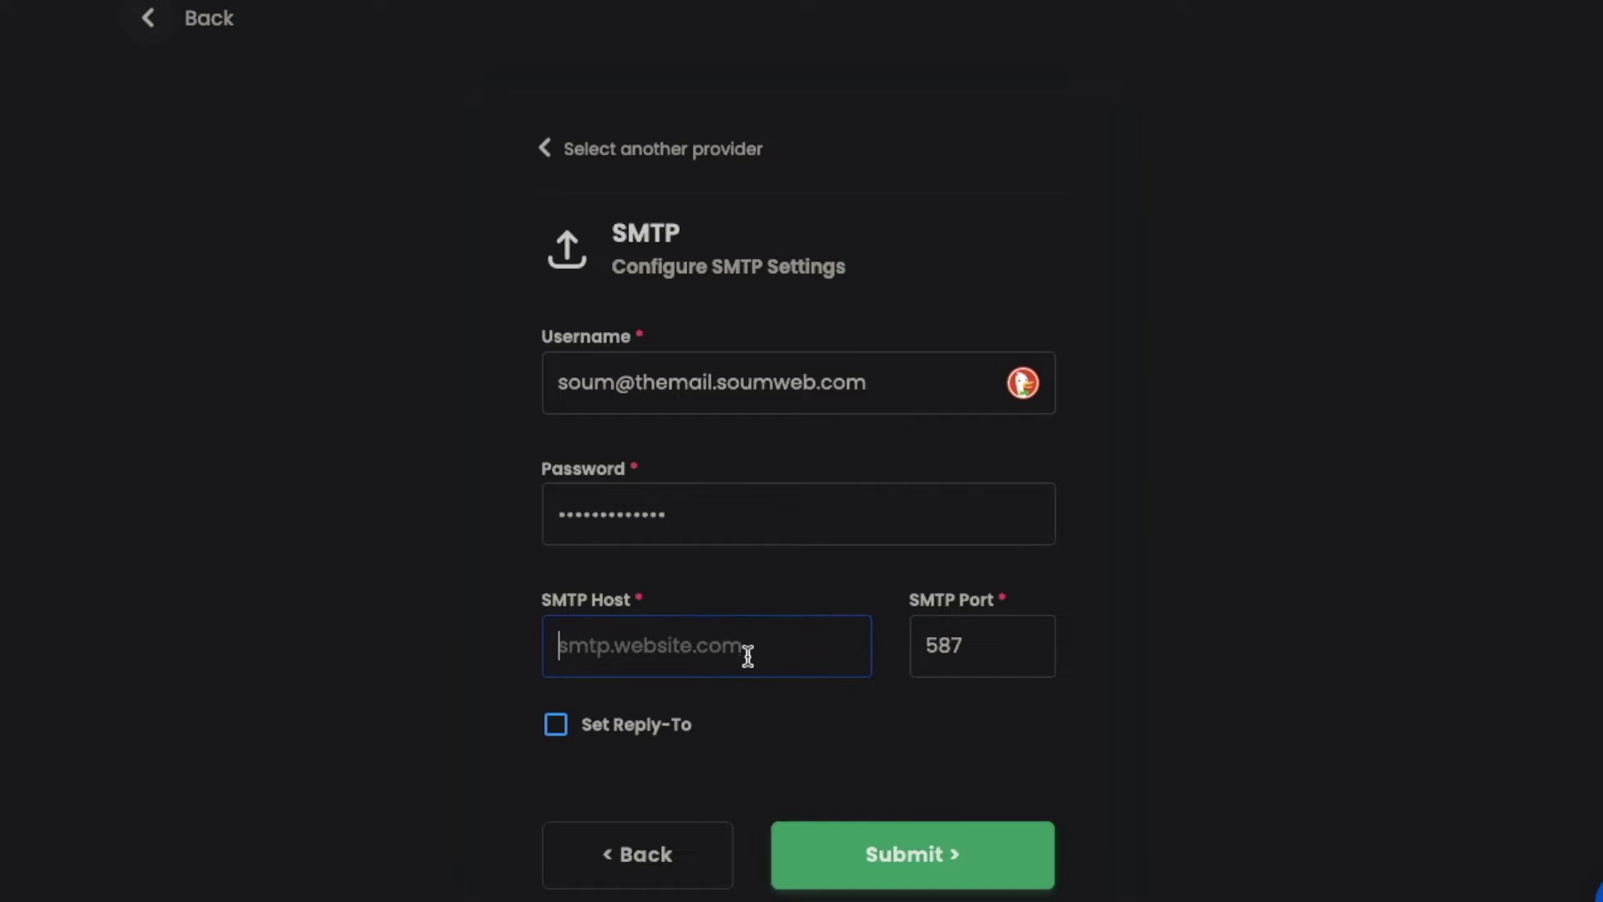
{"action": "right_click", "coordinate": [744, 655]}
{"action": "left_click", "coordinate": [789, 673]}
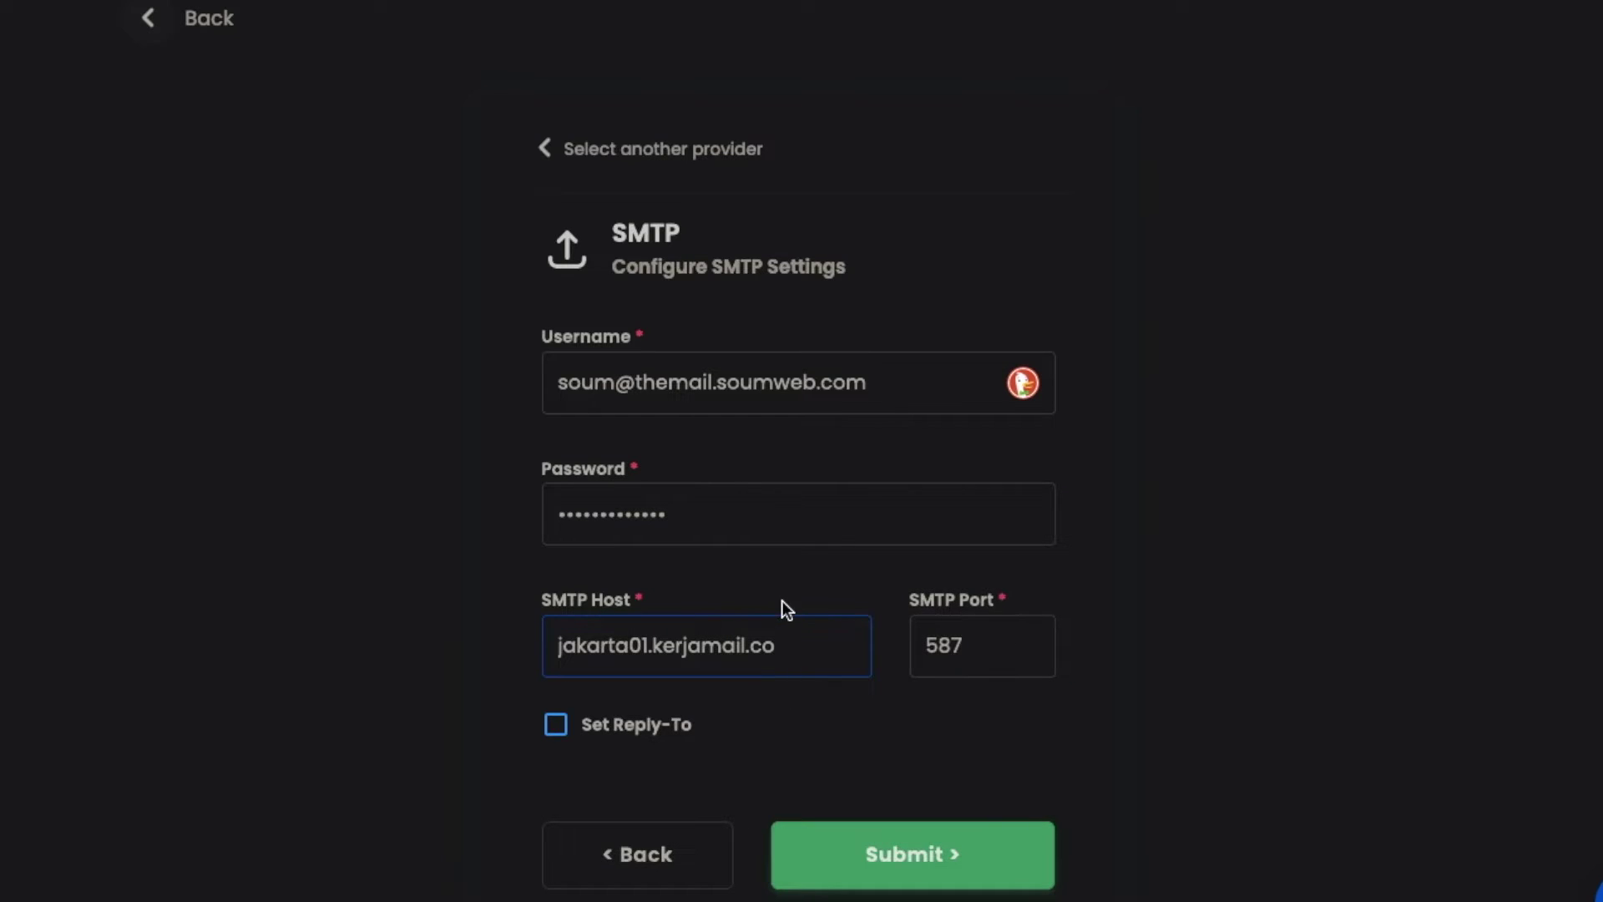
{"action": "double_click", "coordinate": [909, 644]}
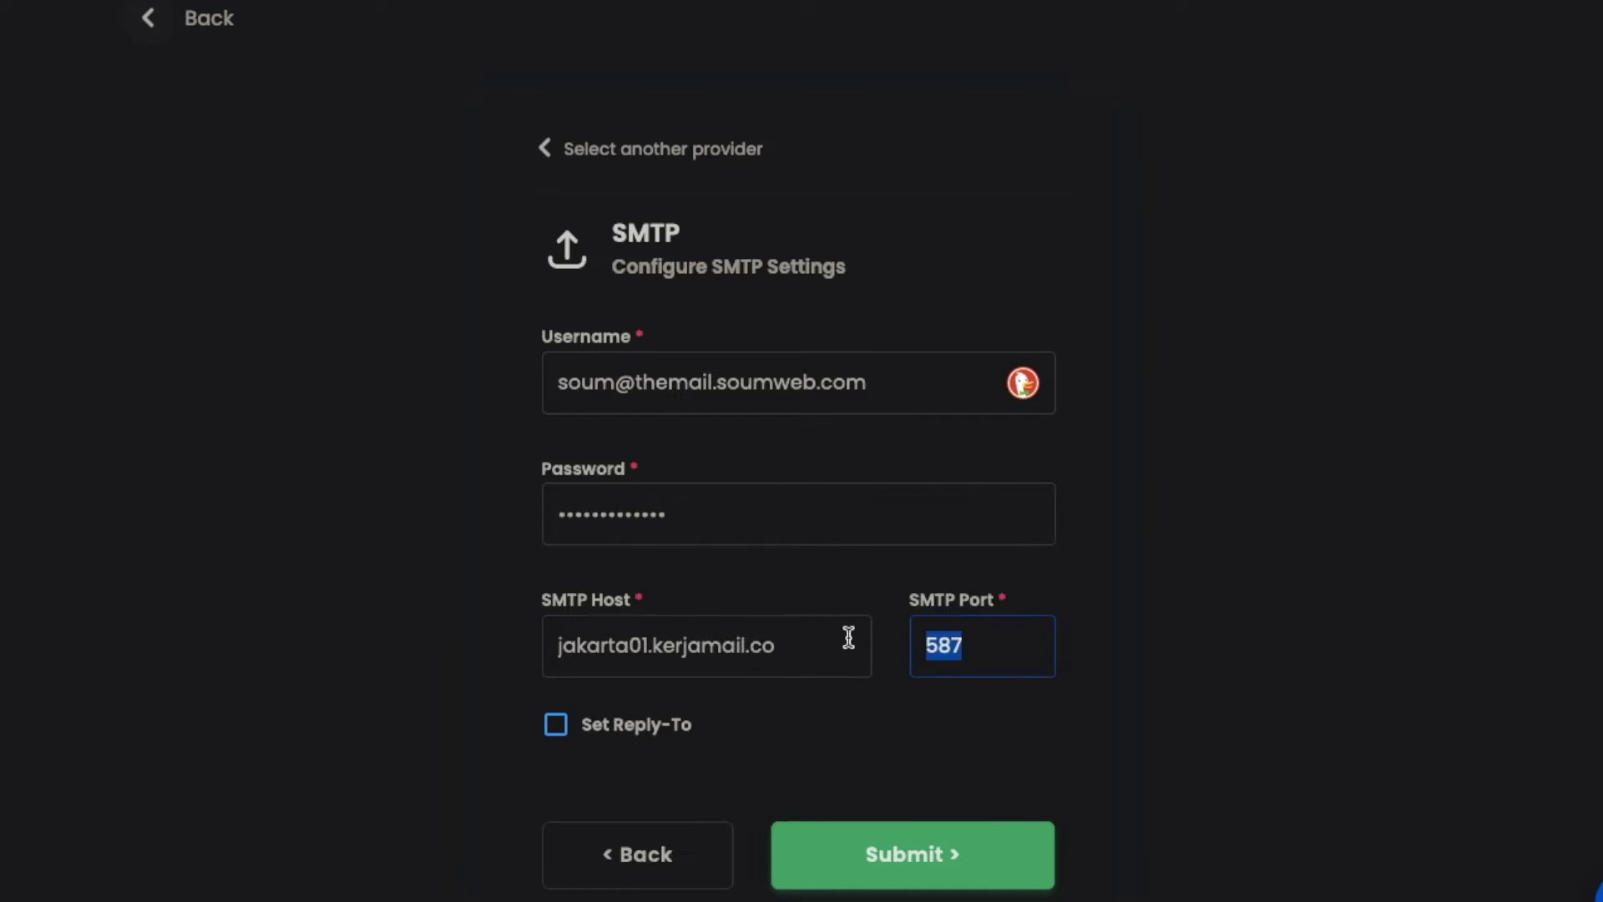
{"action": "left_click", "coordinate": [1171, 675]}
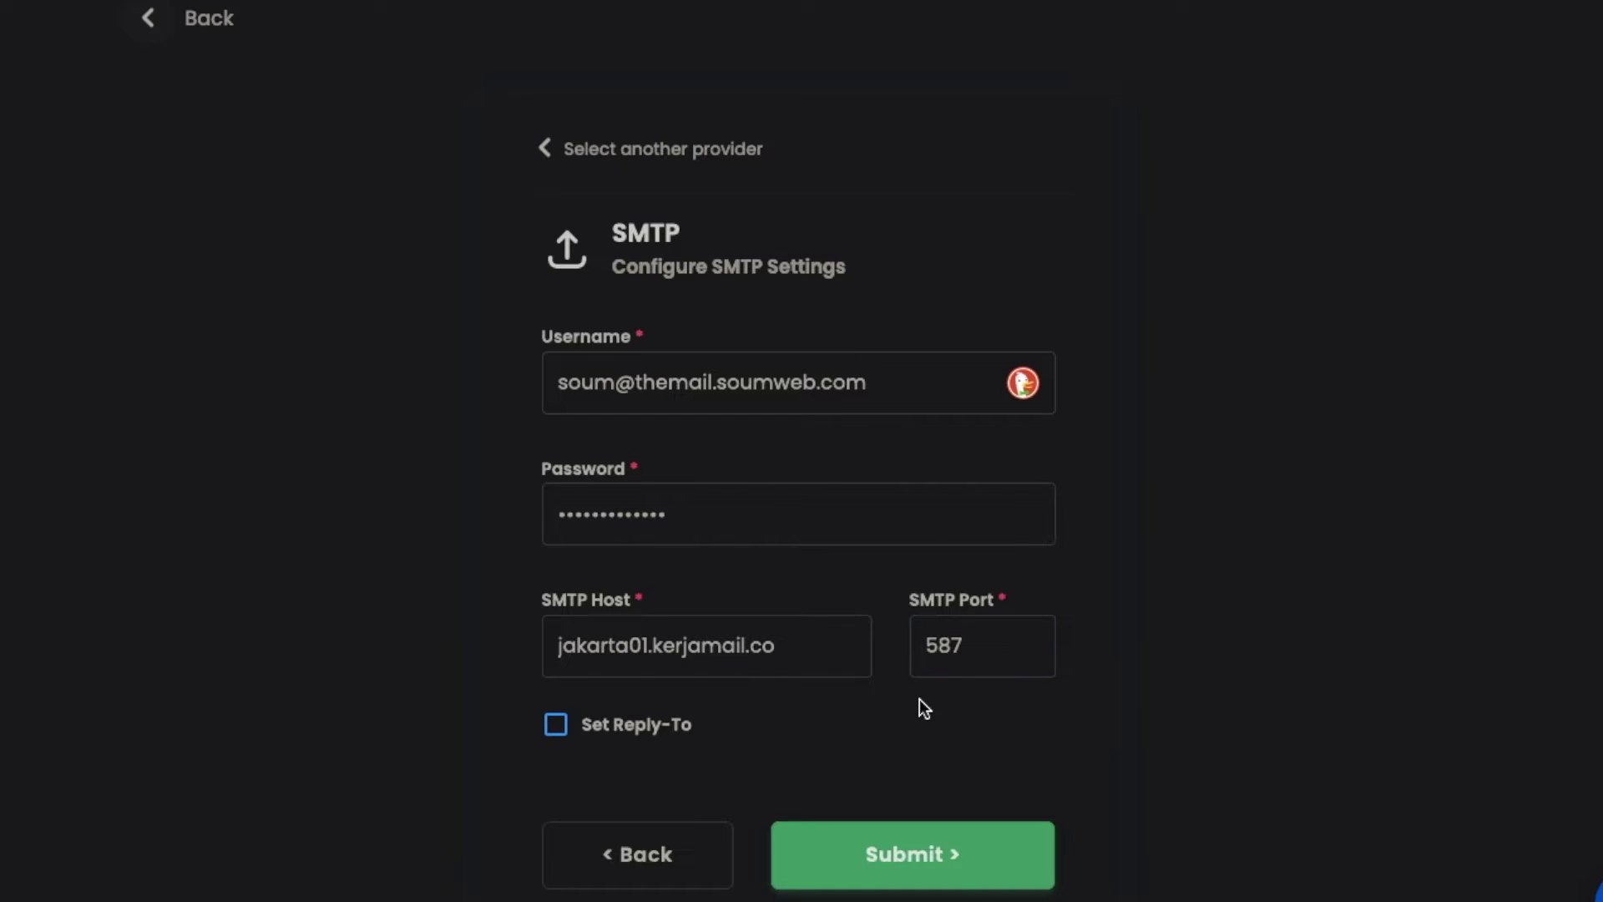
{"action": "left_click_drag", "start_coordinate": [827, 647], "coordinate": [511, 638]}
{"action": "left_click", "coordinate": [868, 741]}
{"action": "left_click", "coordinate": [569, 723]}
Read the red Reply-To warning, then switch Set Reply-To back off
{"action": "scroll", "coordinate": [681, 749], "scroll_direction": "down", "scroll_amount": 1}
{"action": "scroll", "coordinate": [680, 749], "scroll_direction": "down", "scroll_amount": 2}
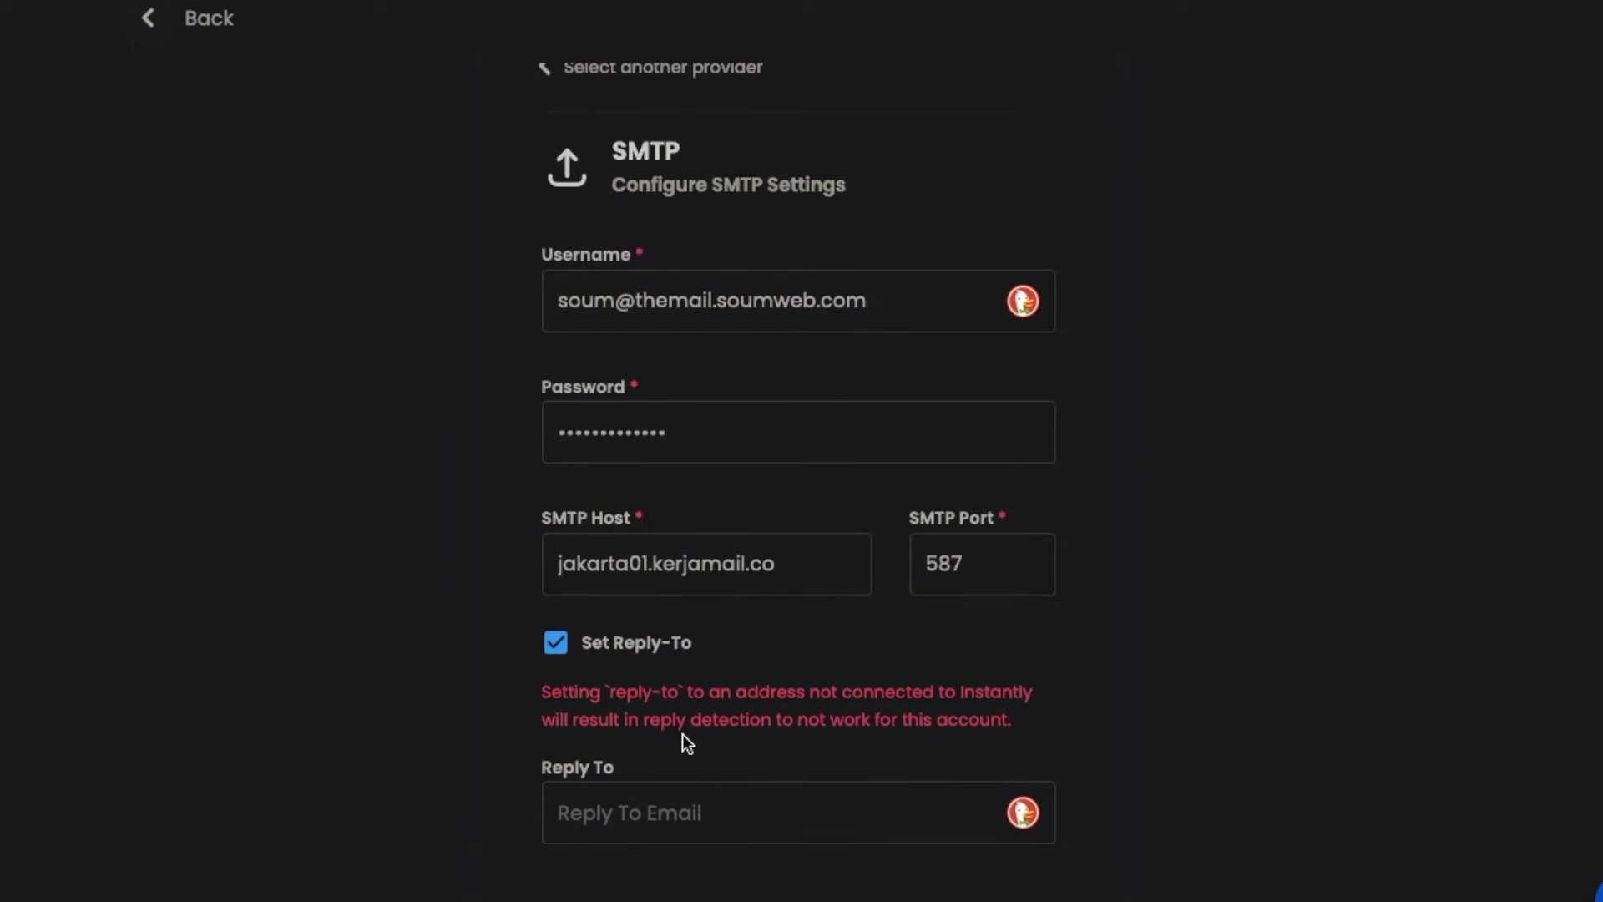
{"action": "left_click_drag", "start_coordinate": [541, 612], "coordinate": [952, 668]}
{"action": "left_click", "coordinate": [952, 668]}
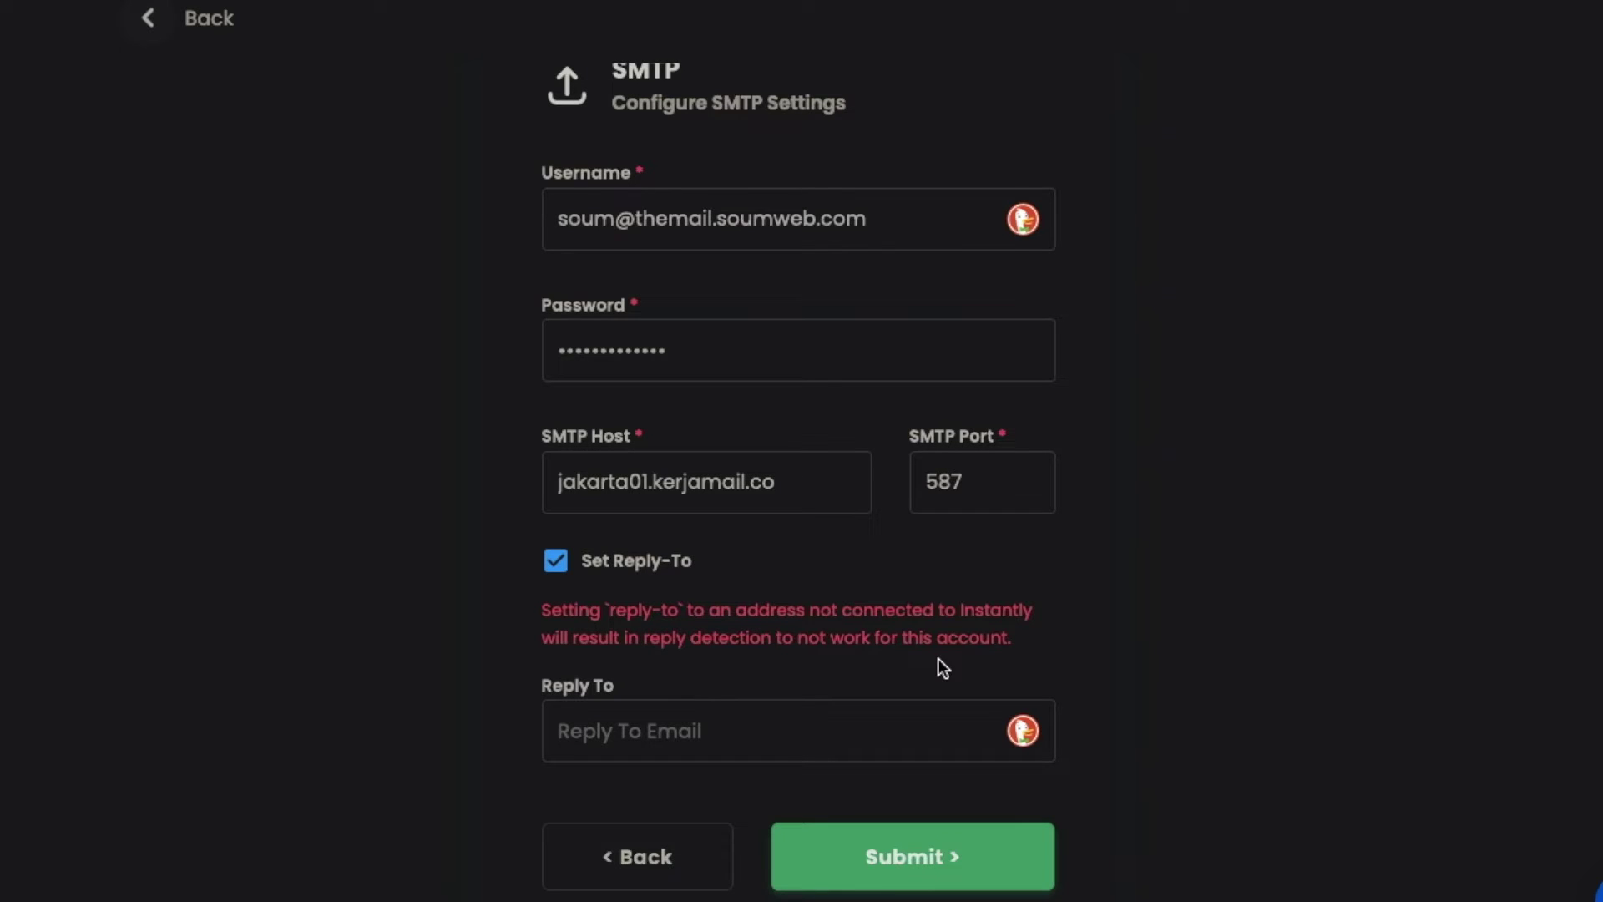
{"action": "left_click", "coordinate": [566, 578]}
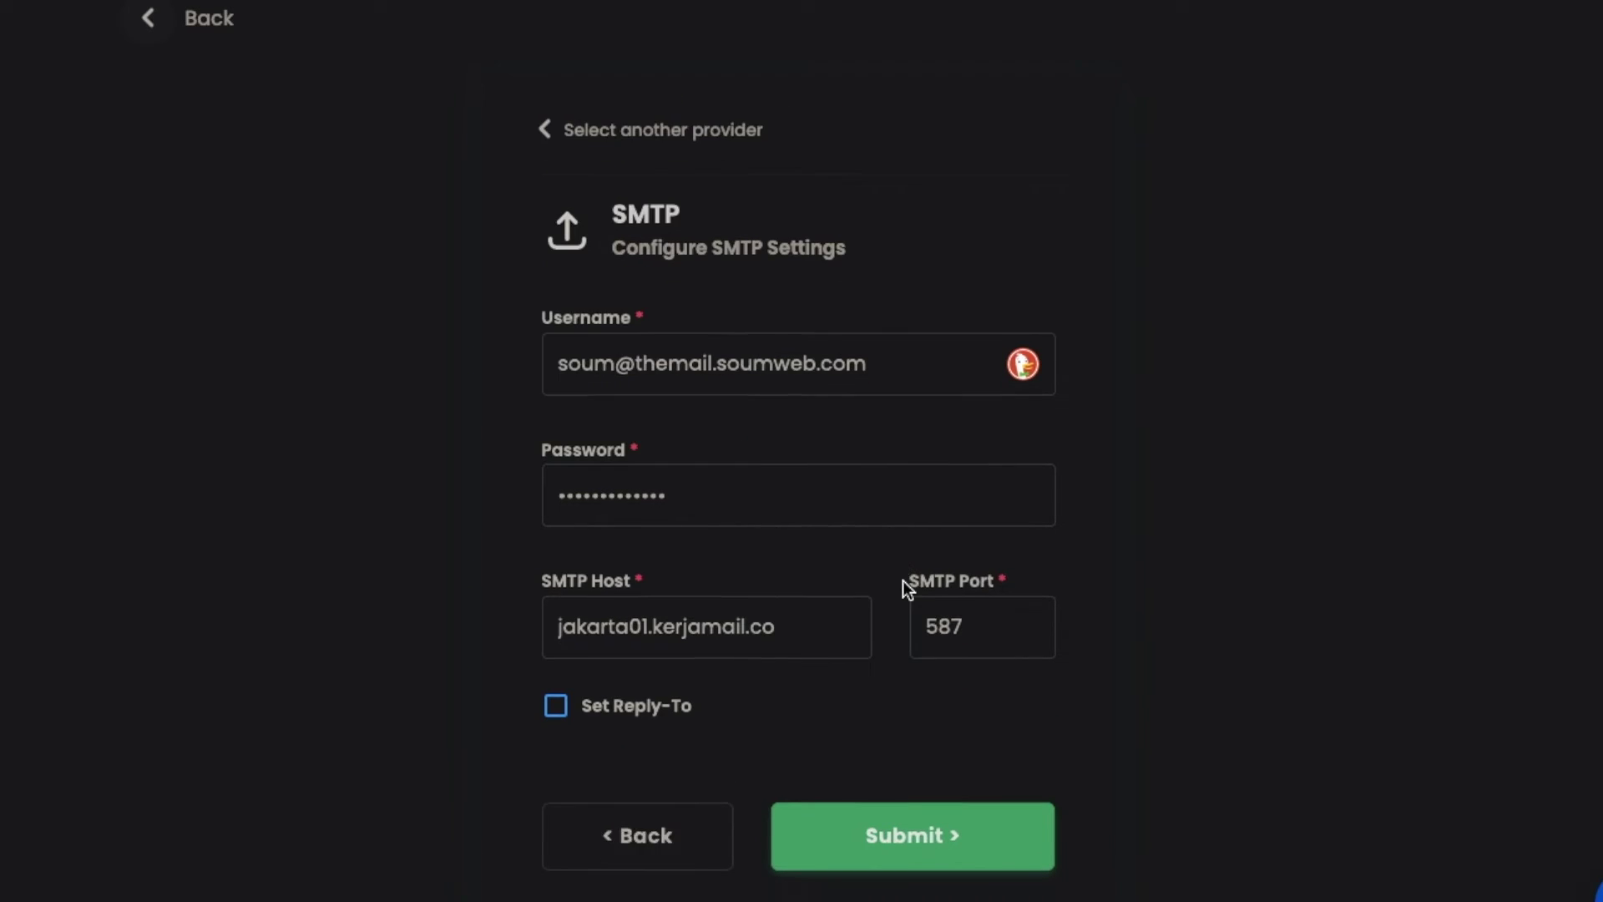
Scroll down the completed SMTP form toward the Submit button
{"action": "scroll", "coordinate": [903, 580], "scroll_direction": "down", "scroll_amount": 1}
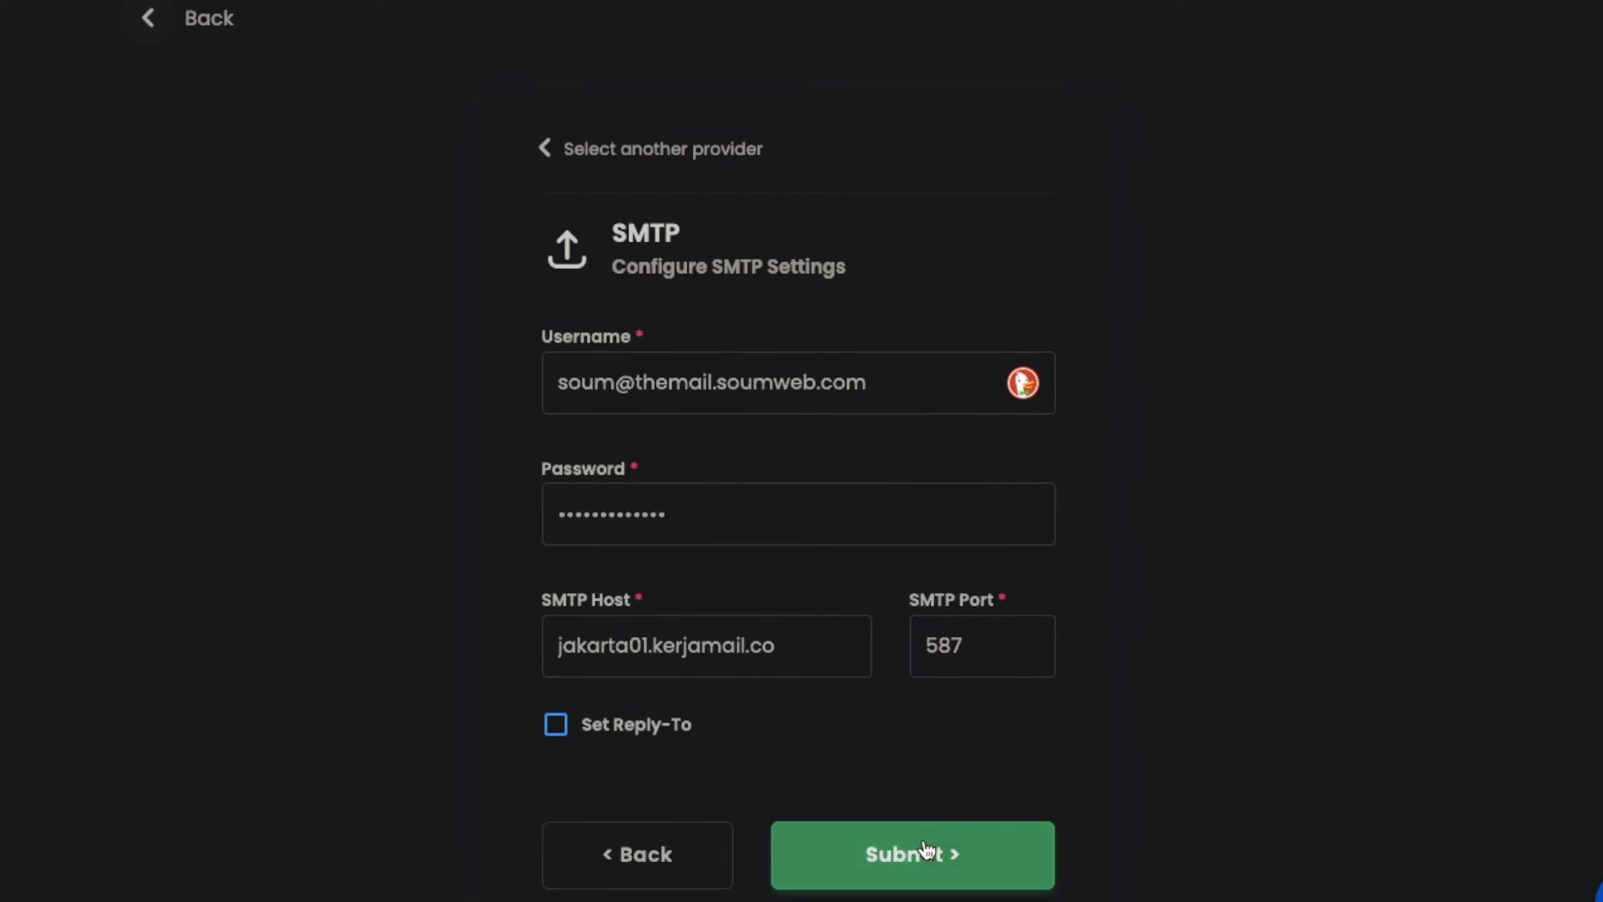